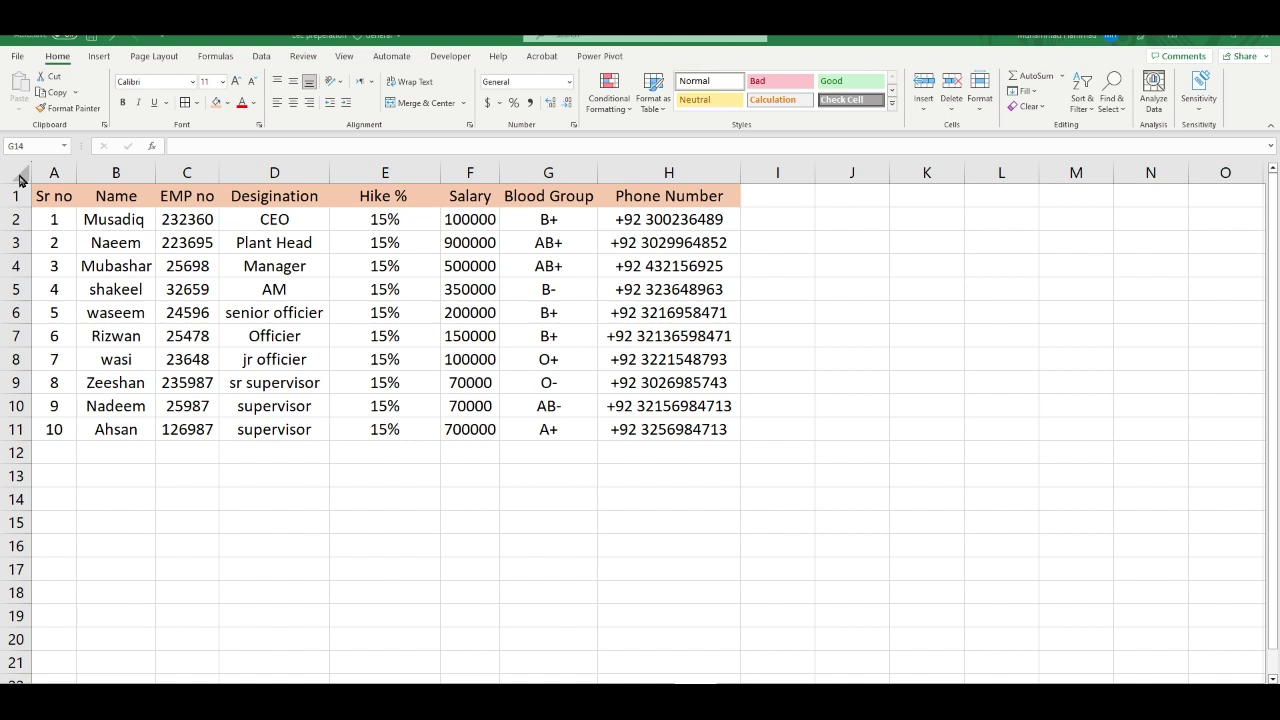
# Select the whole sheet and clear the Locked option in Format Cells > Protection for every cell.
pyautogui.click(20, 179)
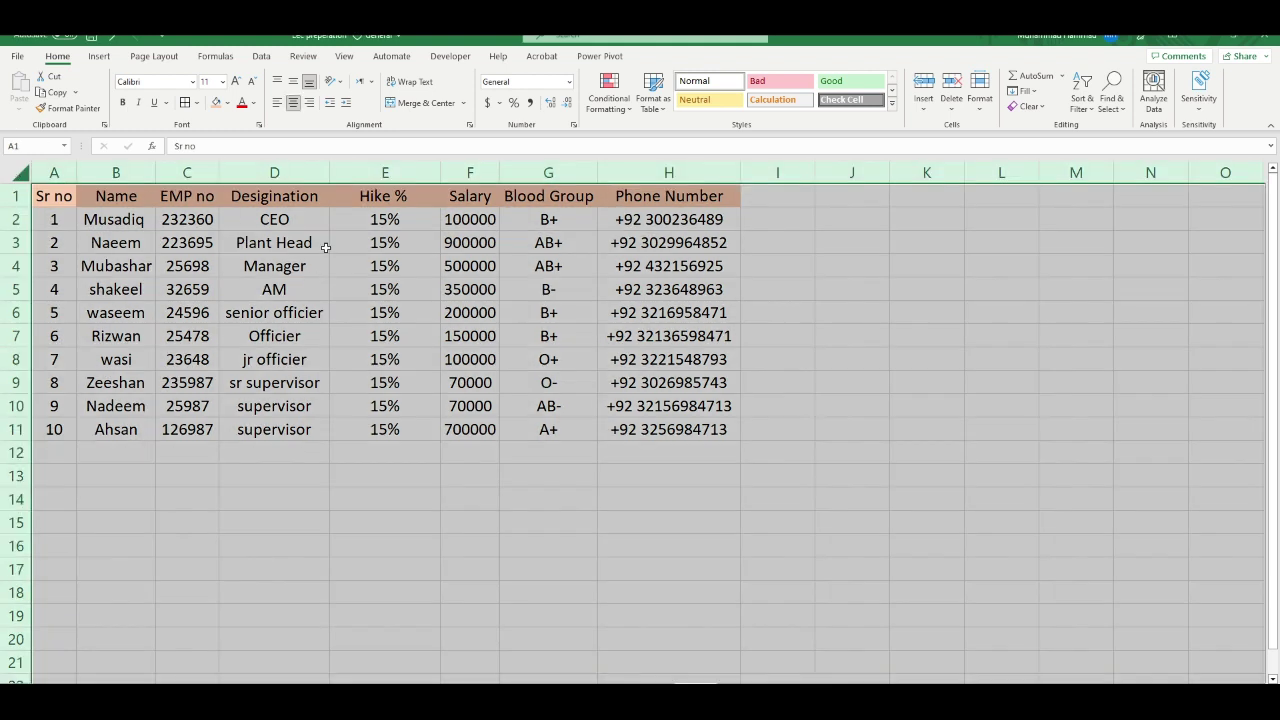
pyautogui.rightClick(327, 247)
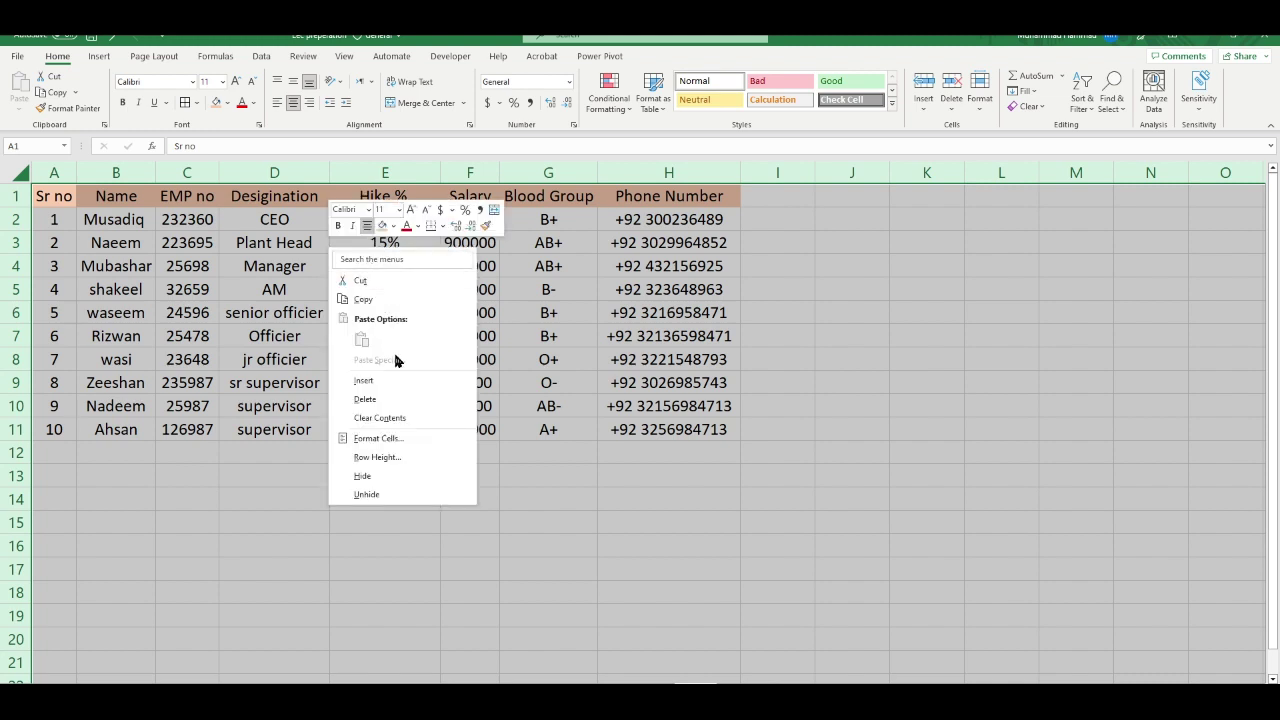
pyautogui.click(387, 440)
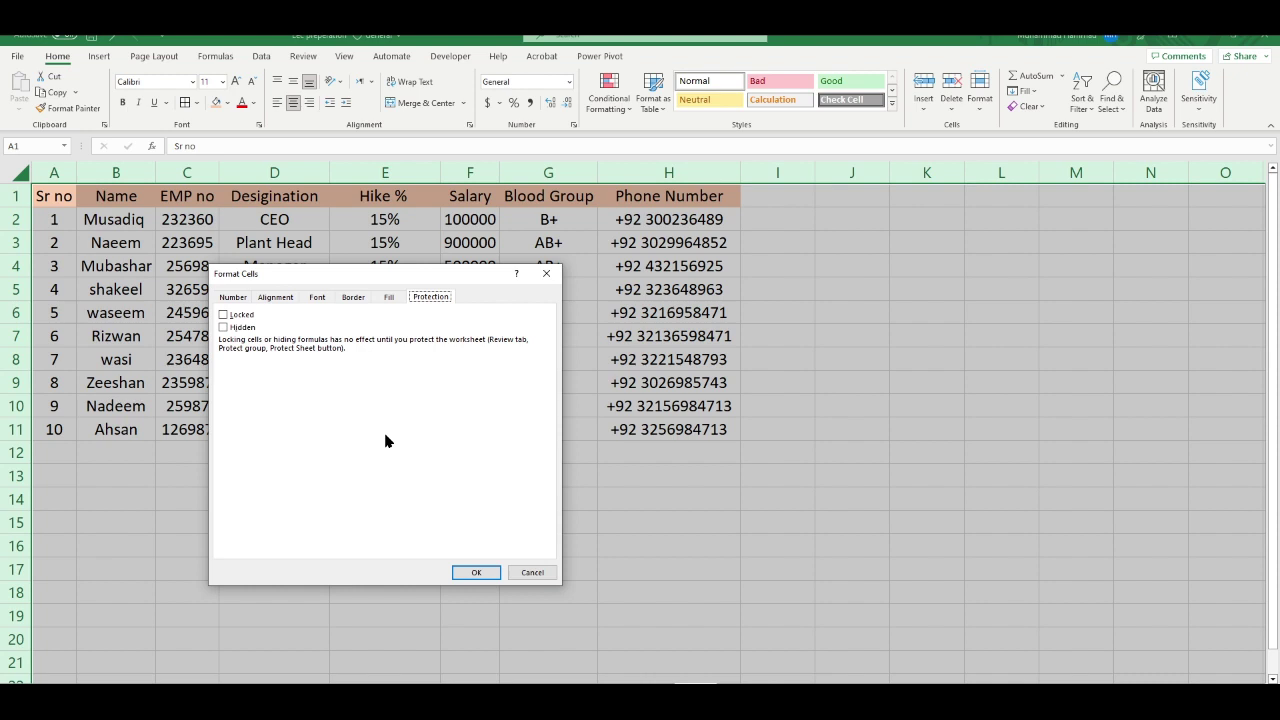
pyautogui.click(230, 302)
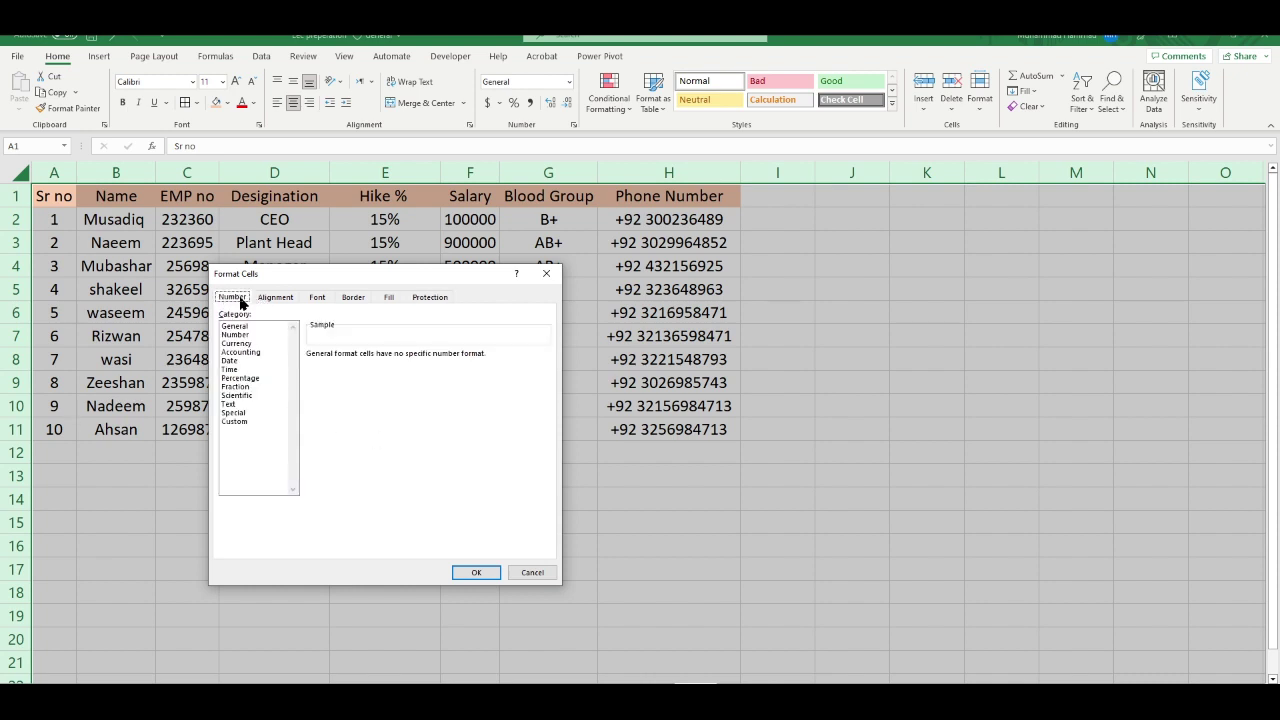
pyautogui.click(270, 303)
pyautogui.click(320, 303)
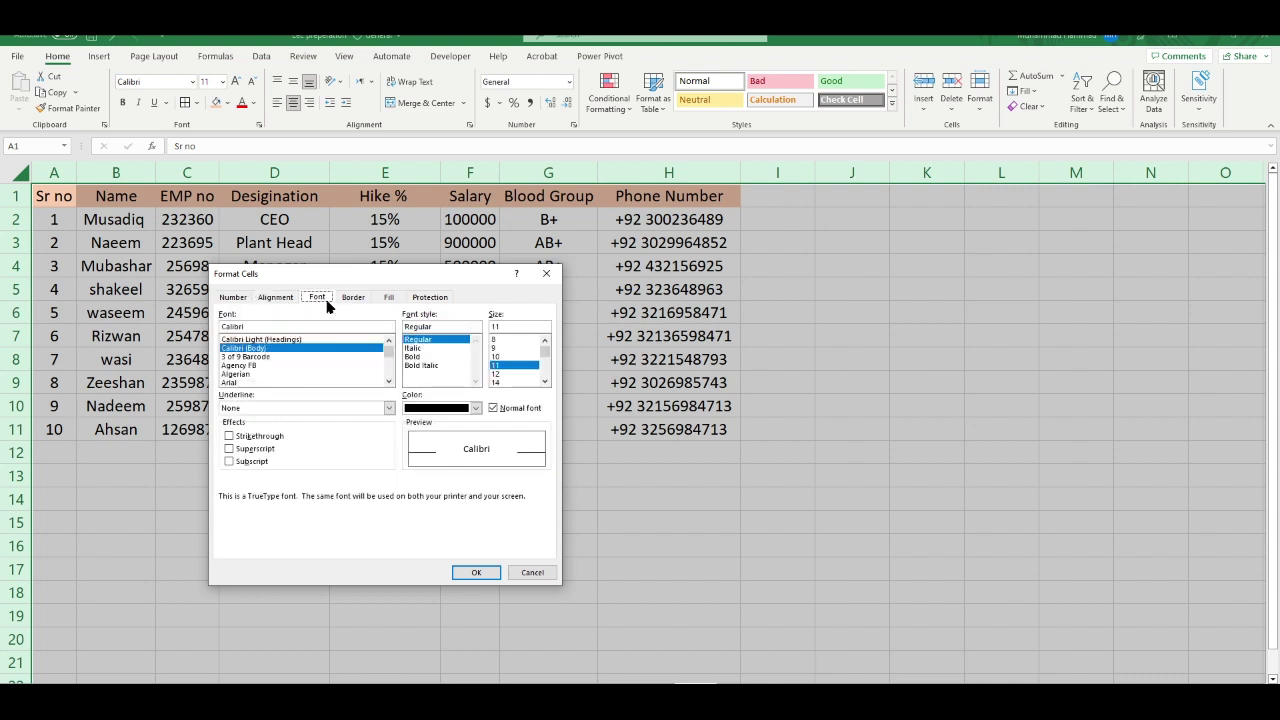
pyautogui.click(352, 299)
pyautogui.click(390, 299)
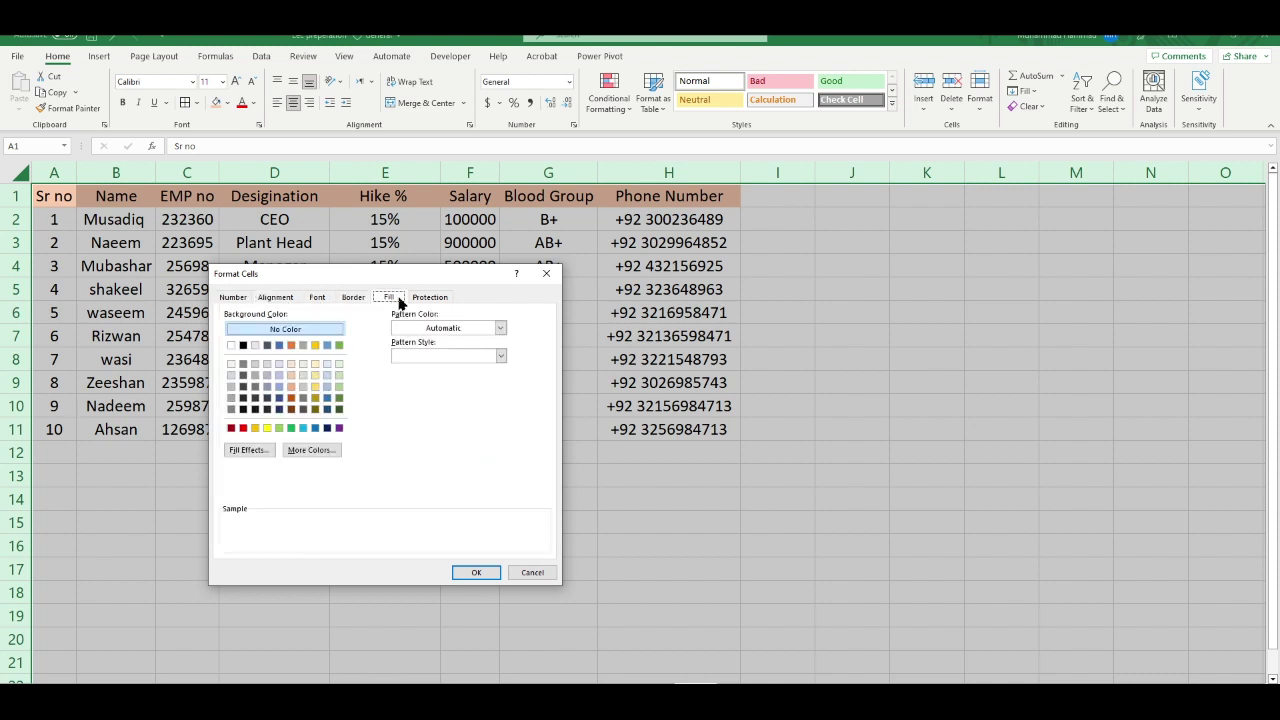
pyautogui.click(437, 299)
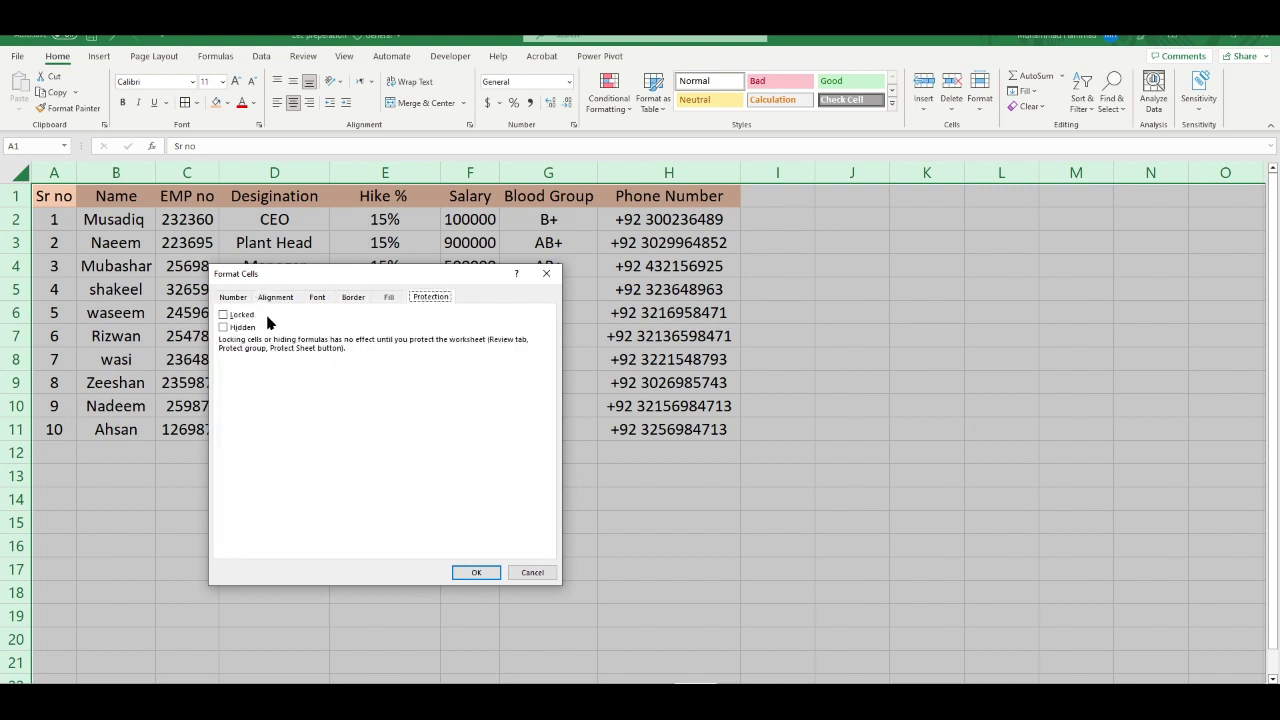
pyautogui.click(222, 315)
pyautogui.click(476, 572)
pyautogui.click(544, 632)
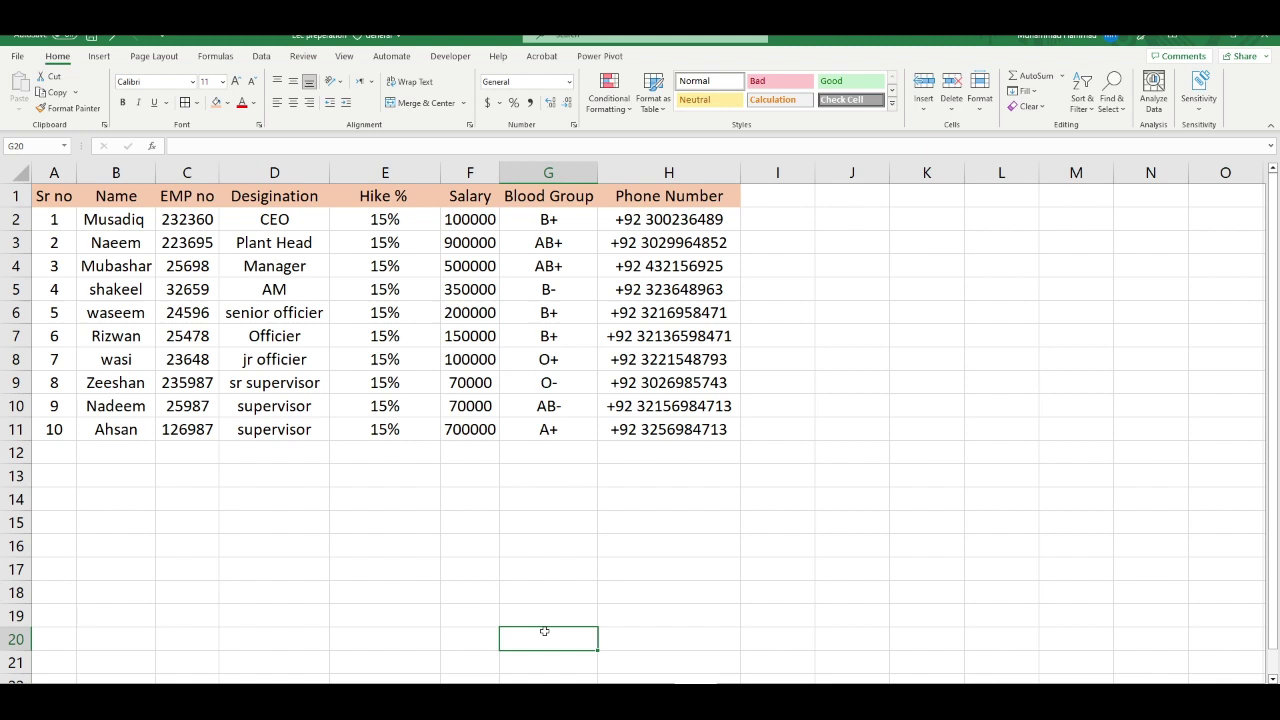
# Select columns D (Designation) and H (Phone Number) and turn on Locked in Format Cells.
pyautogui.click(300, 168)
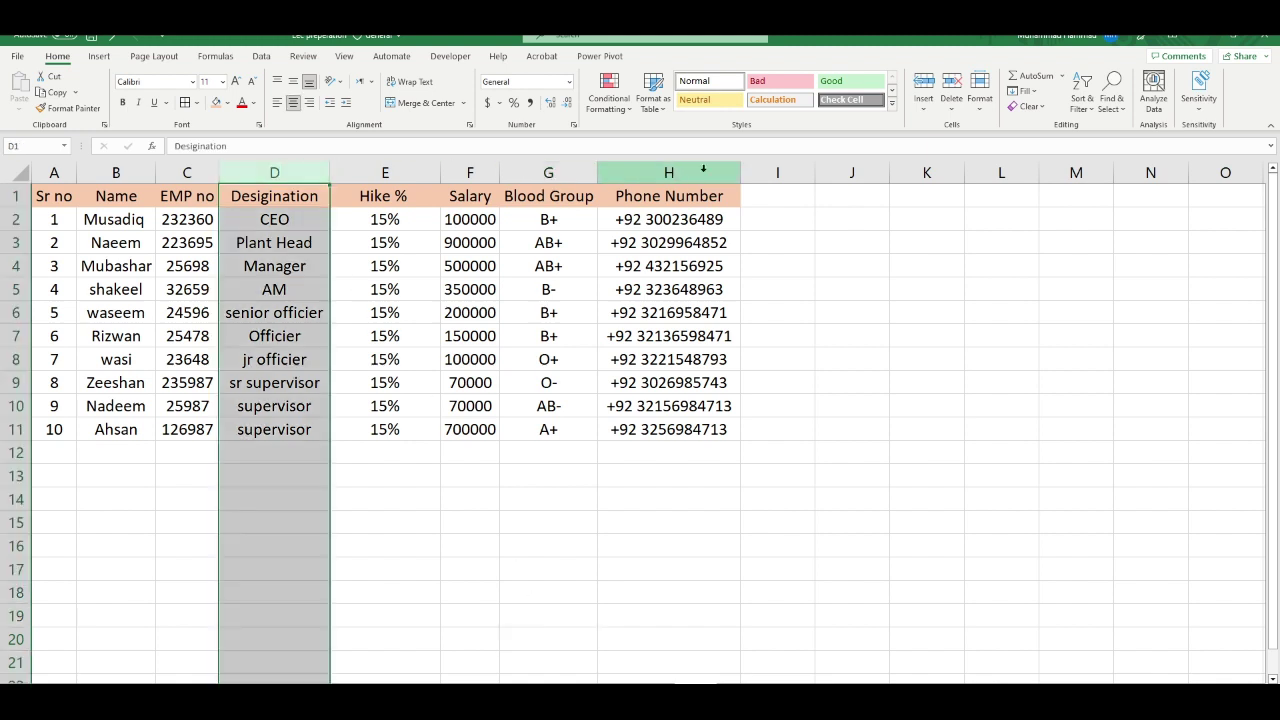
pyautogui.keyDown('ctrl'); pyautogui.click(703, 169); pyautogui.keyUp('ctrl')
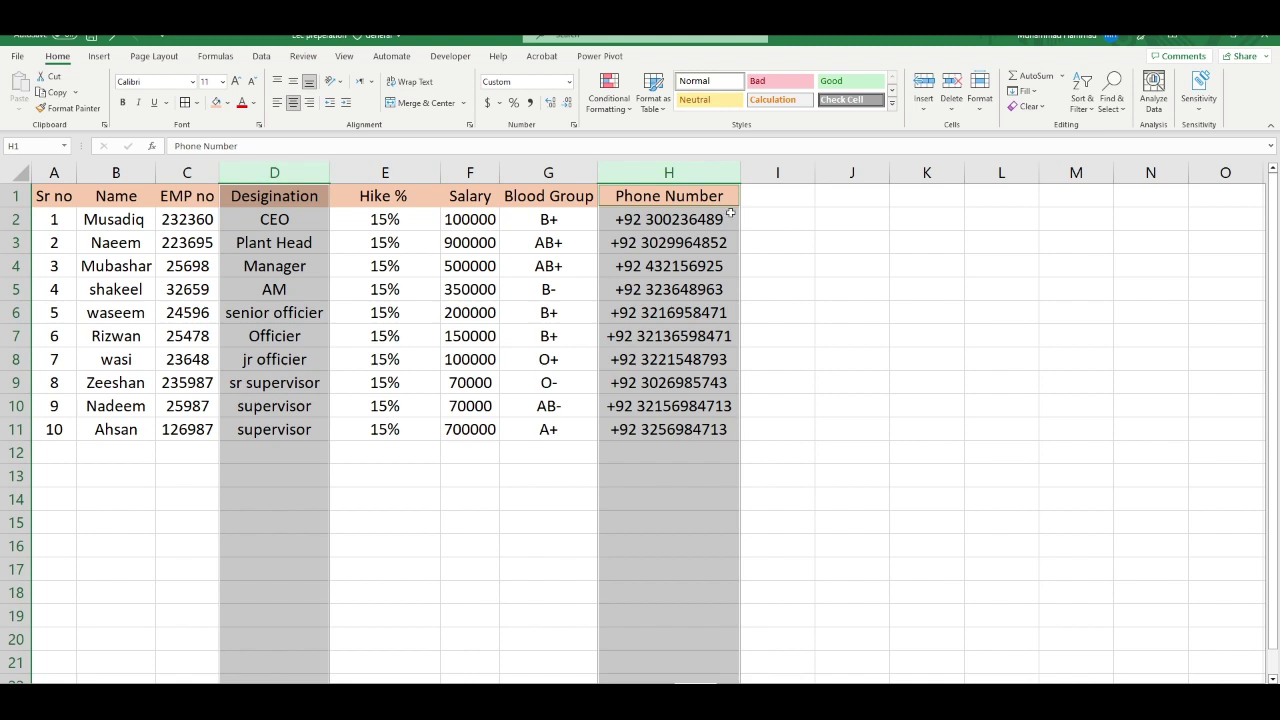
pyautogui.rightClick(677, 242)
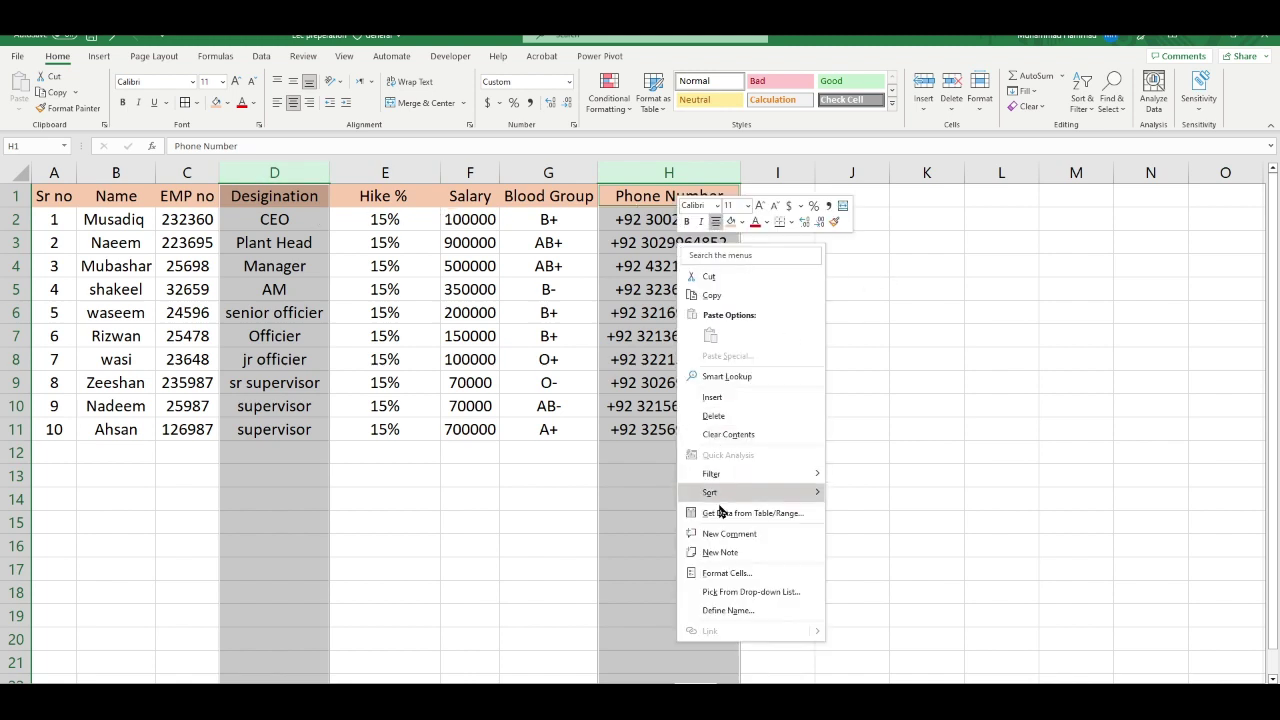
pyautogui.click(733, 578)
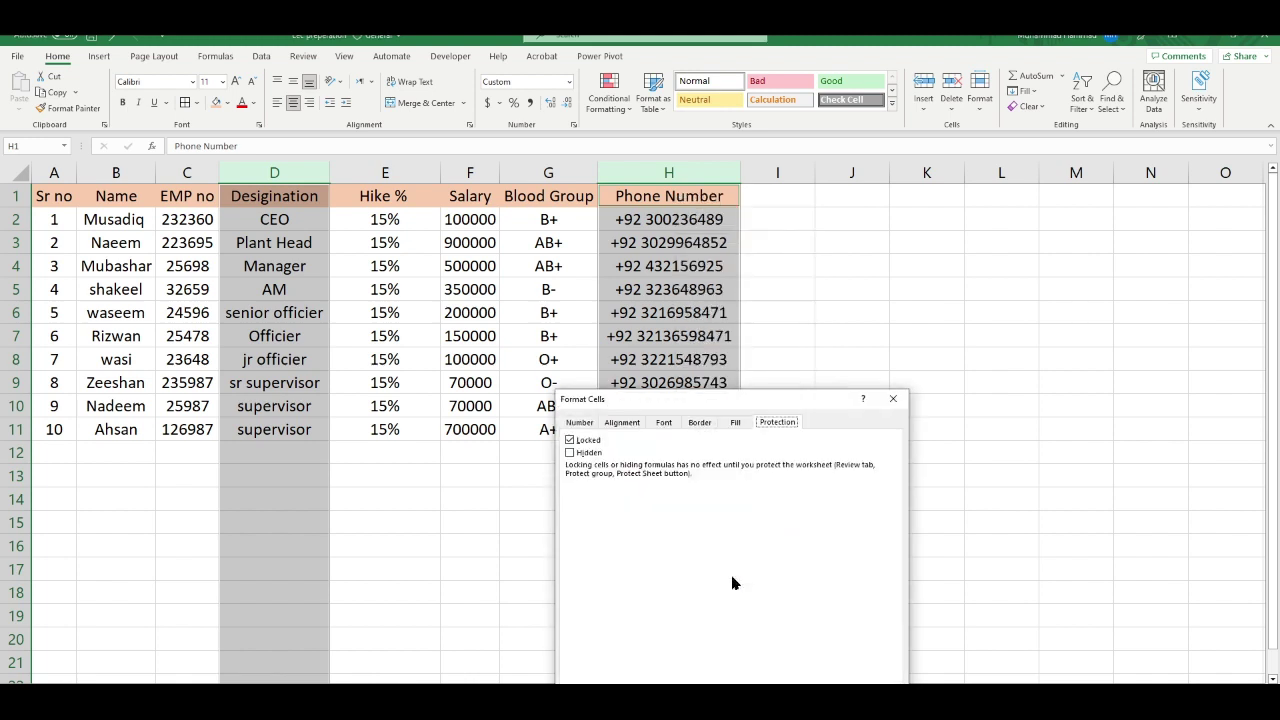
pyautogui.moveTo(728, 402); pyautogui.dragTo(666, 275)
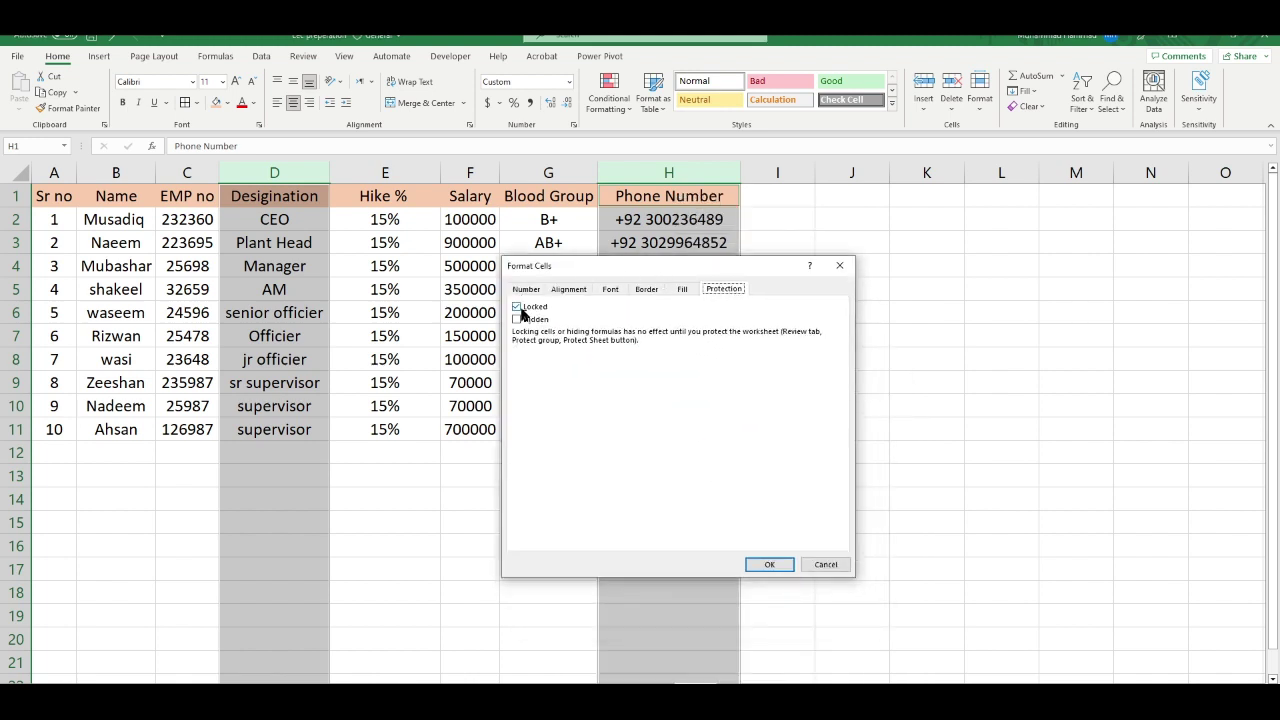
pyautogui.click(517, 308)
pyautogui.click(517, 308)
pyautogui.click(783, 568)
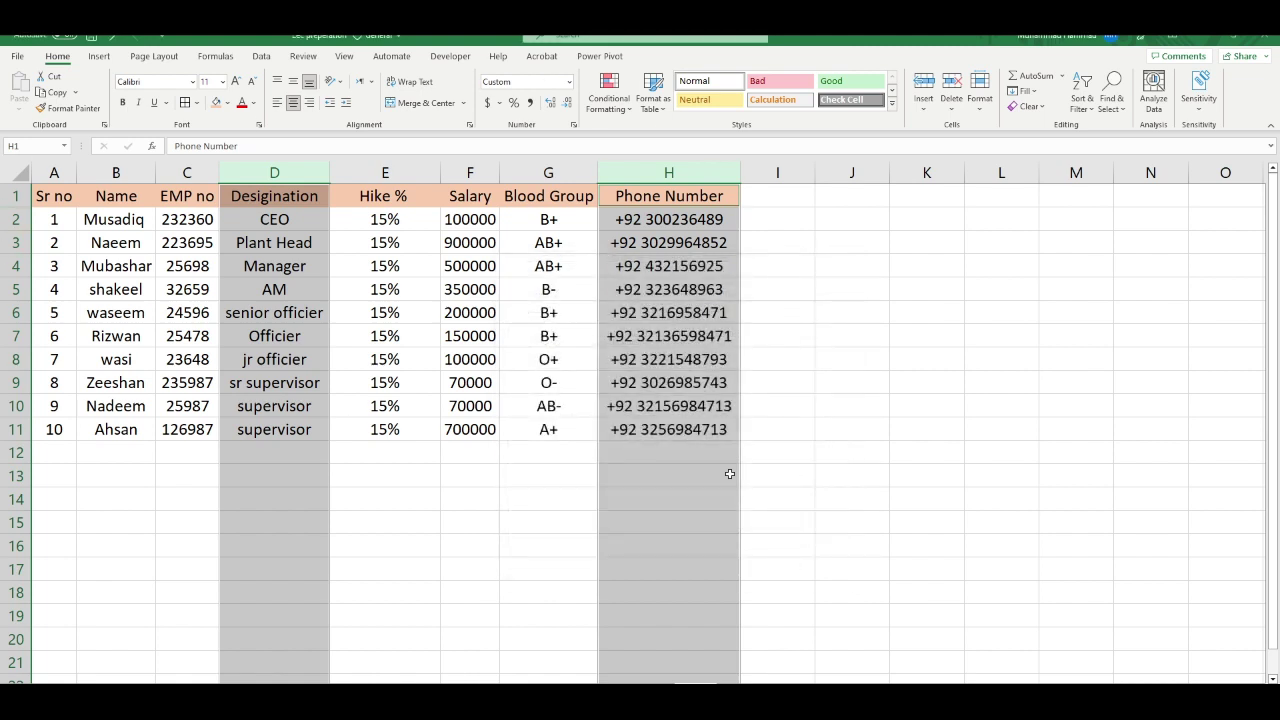
pyautogui.click(788, 517)
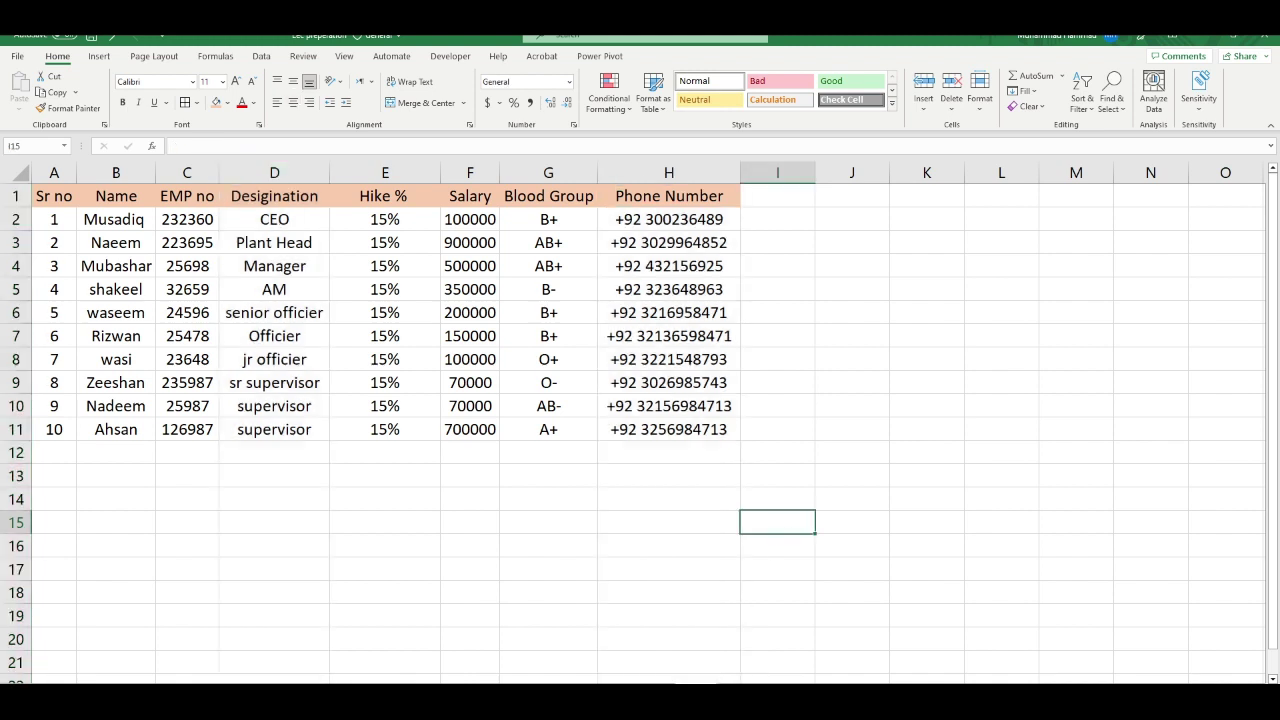
# Protect the sheet from its tab menu with a password, entered and then confirmed.
pyautogui.rightClick(697, 698)
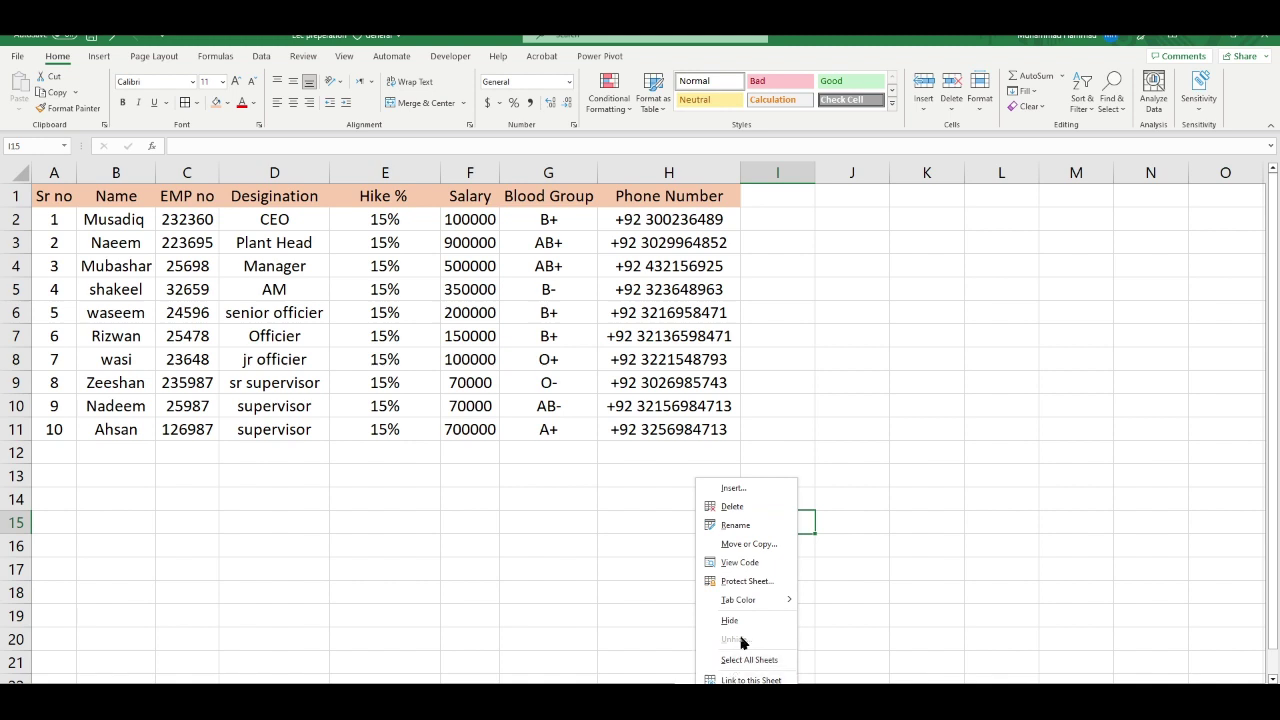
pyautogui.click(742, 581)
pyautogui.moveTo(719, 444)
pyautogui.mouseDown()
pyautogui.moveTo(713, 386)
pyautogui.moveTo(669, 270)
pyautogui.mouseUp()
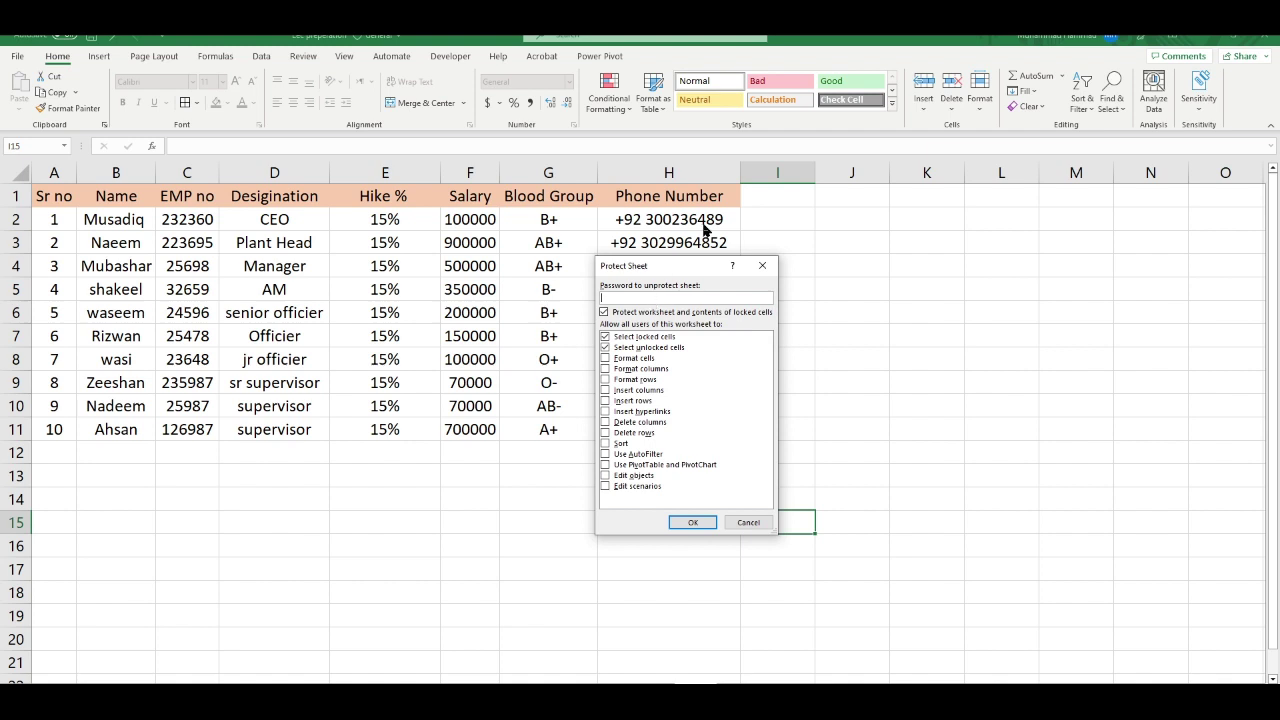
pyautogui.click(695, 523)
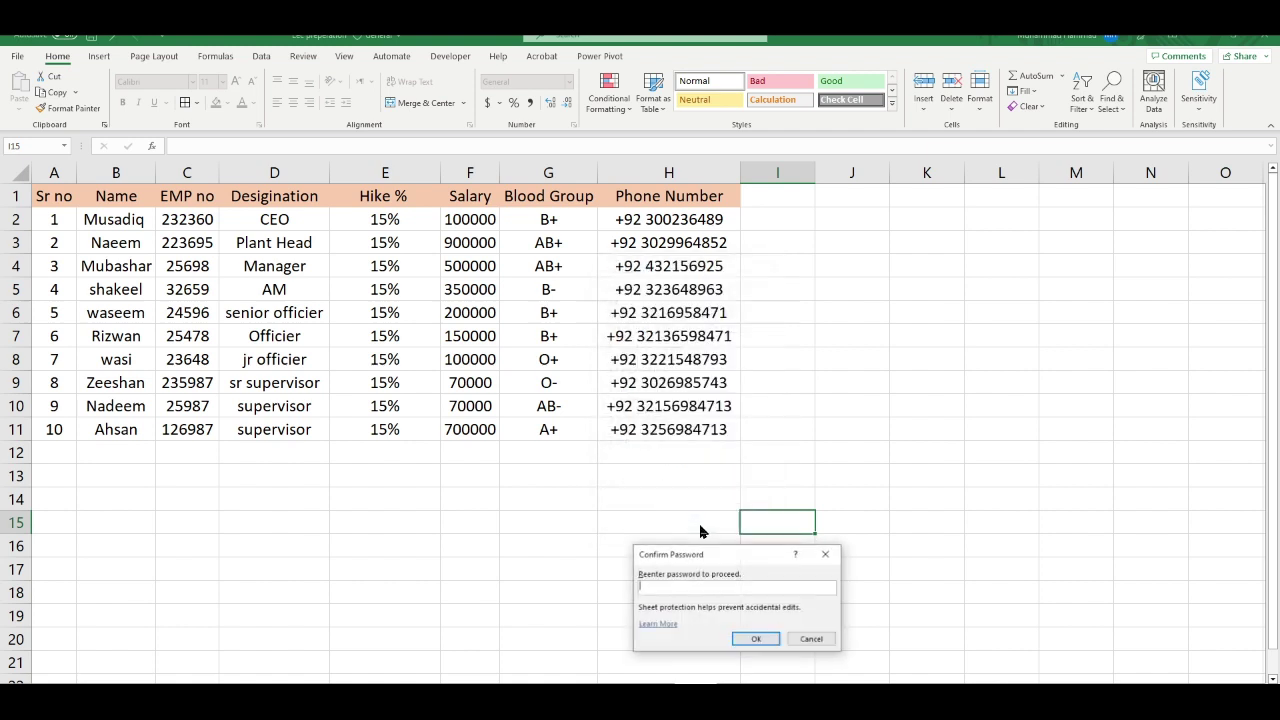
pyautogui.moveTo(757, 548); pyautogui.dragTo(673, 276)
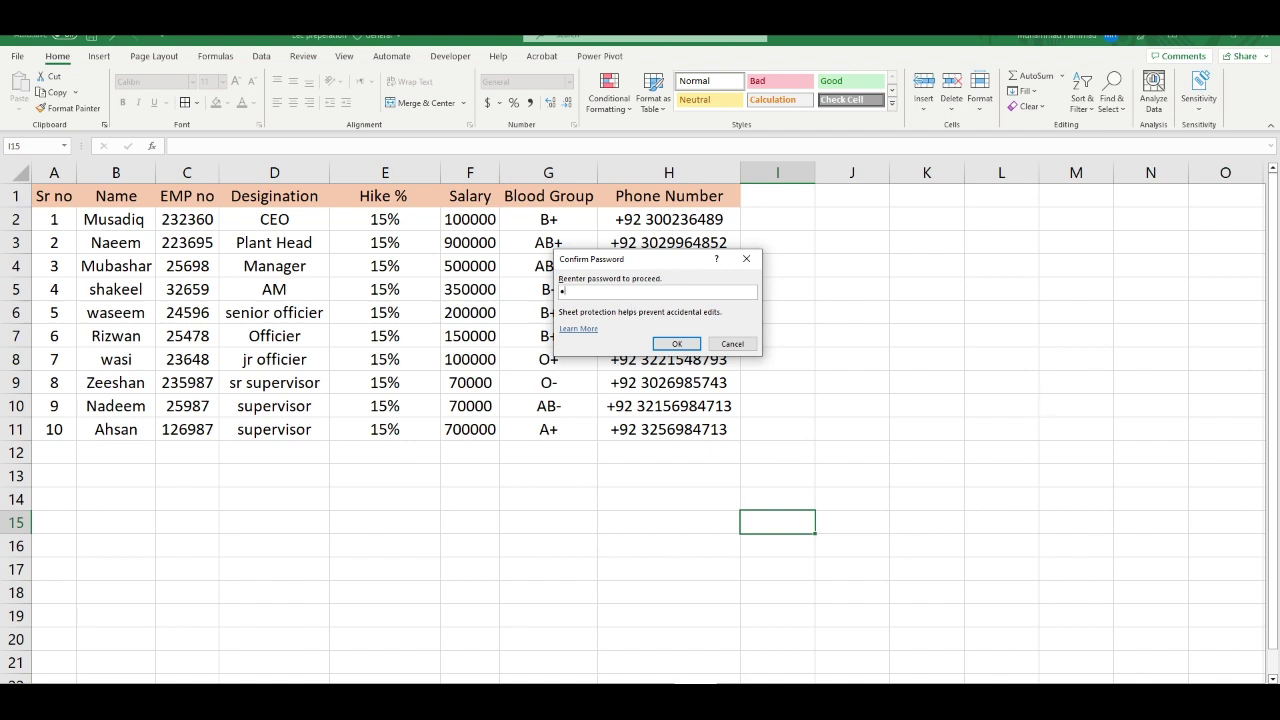
pyautogui.click(688, 343)
pyautogui.click(849, 429)
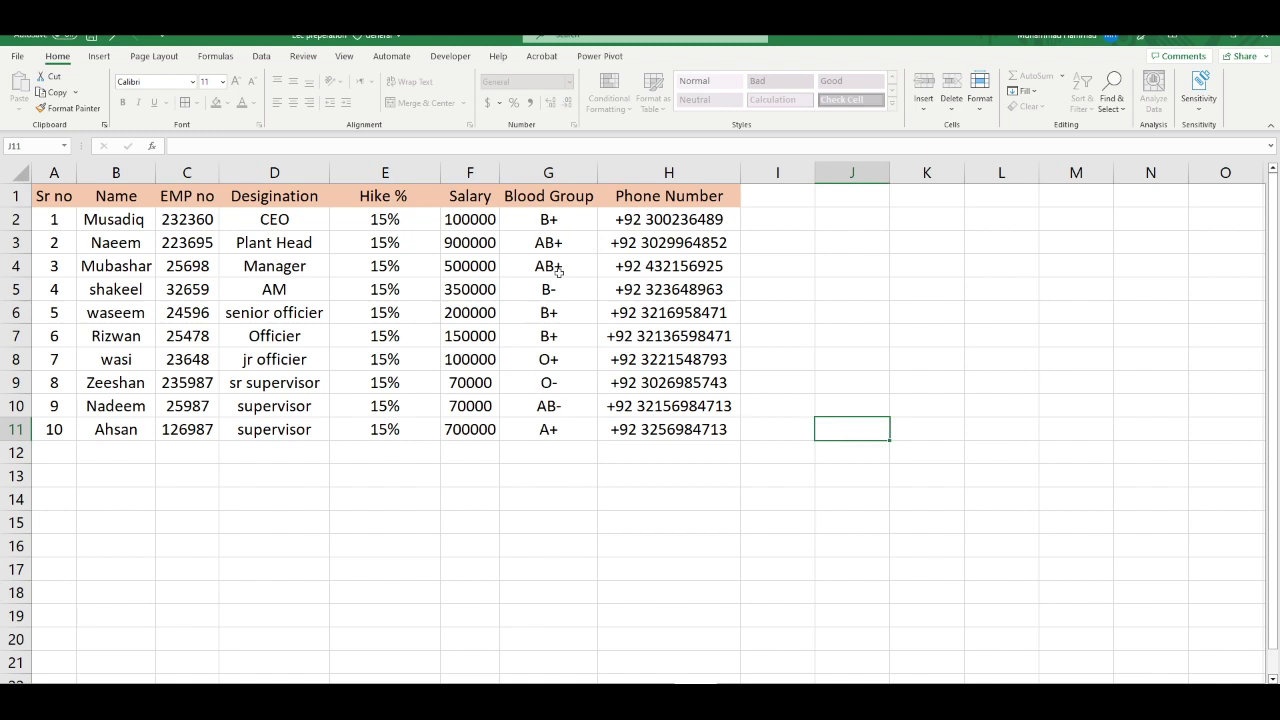
pyautogui.doubleClick(551, 225)
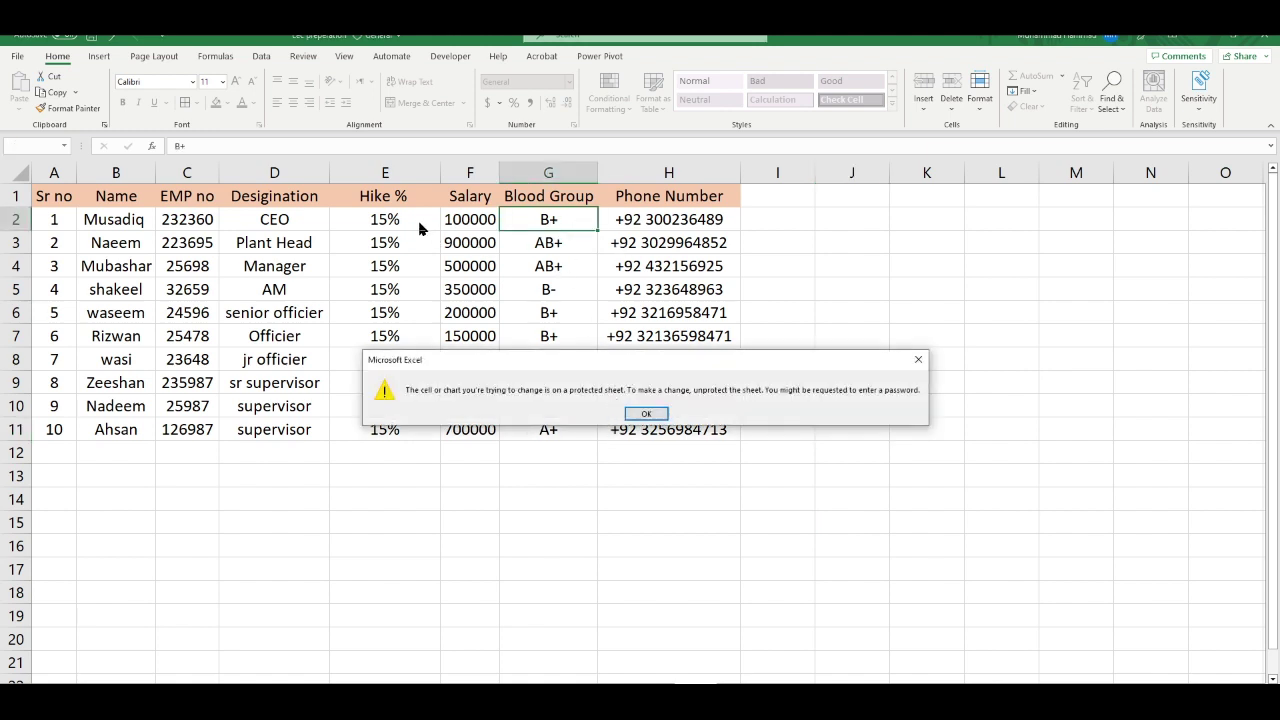
pyautogui.click(640, 414)
pyautogui.doubleClick(410, 220)
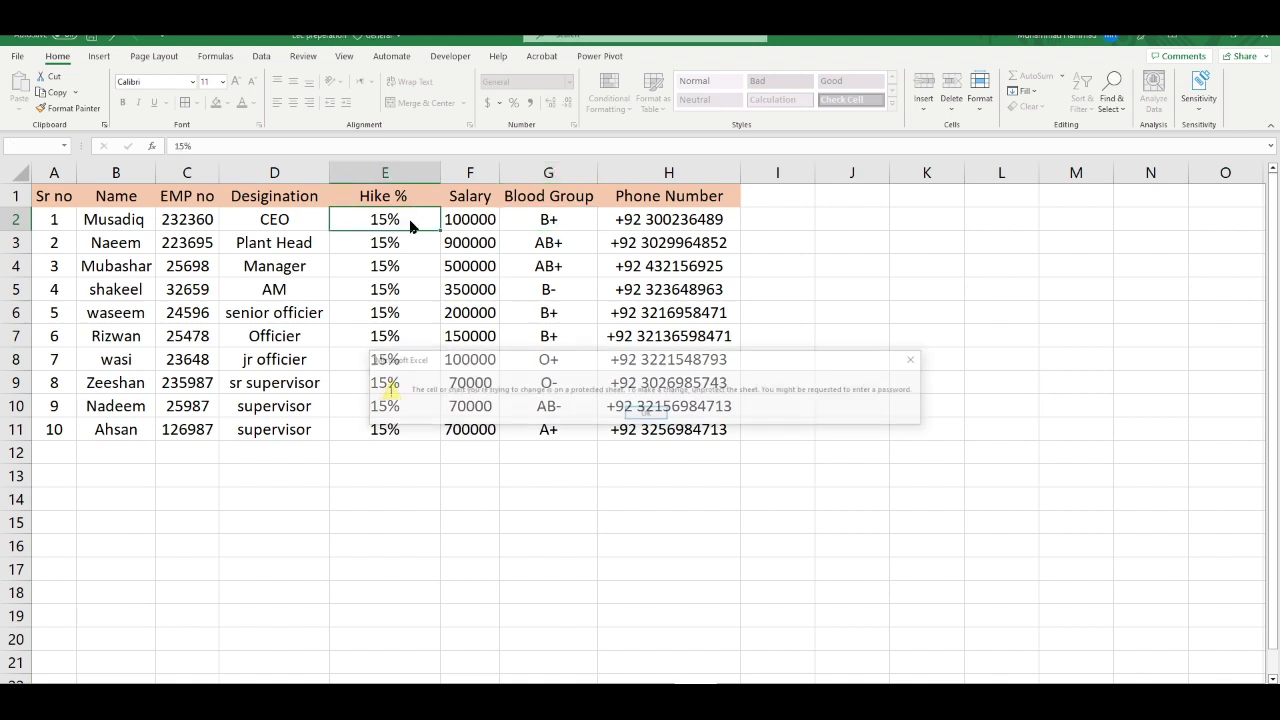
pyautogui.click(645, 414)
pyautogui.click(545, 287)
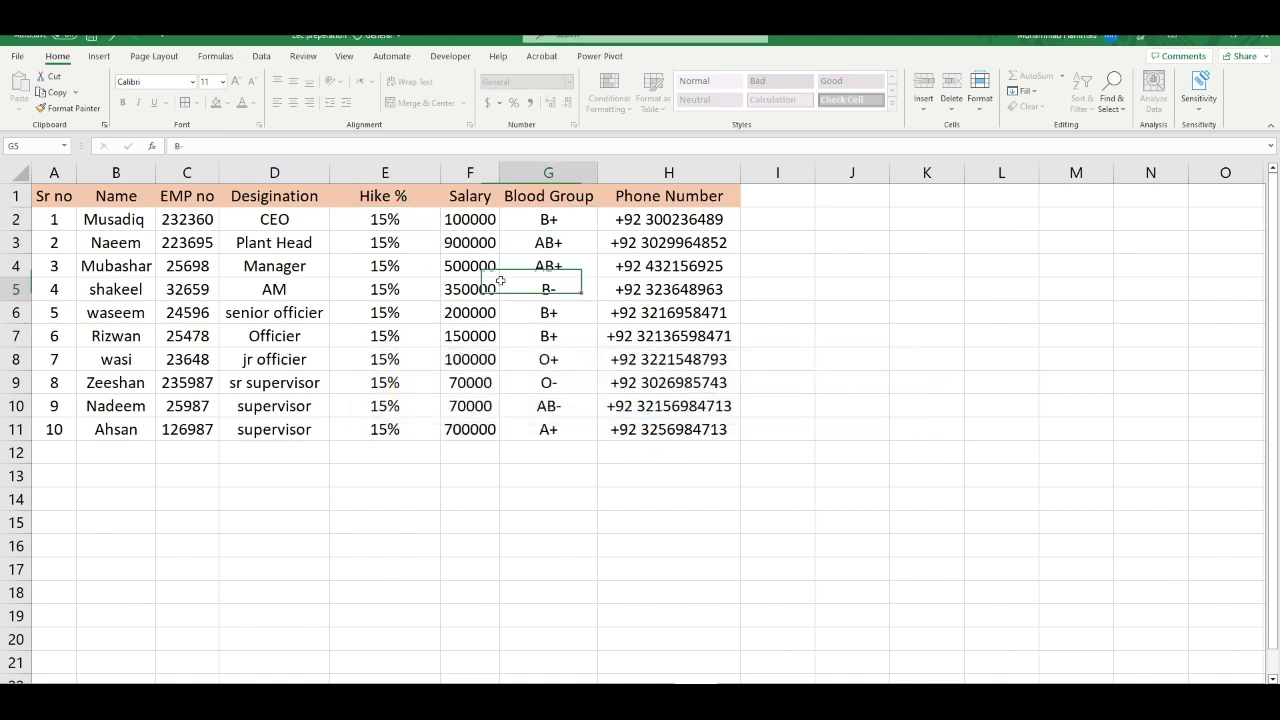
pyautogui.press('Home')
pyautogui.click(493, 284)
pyautogui.hotkey('ctrl', 'Up')
pyautogui.click(475, 243)
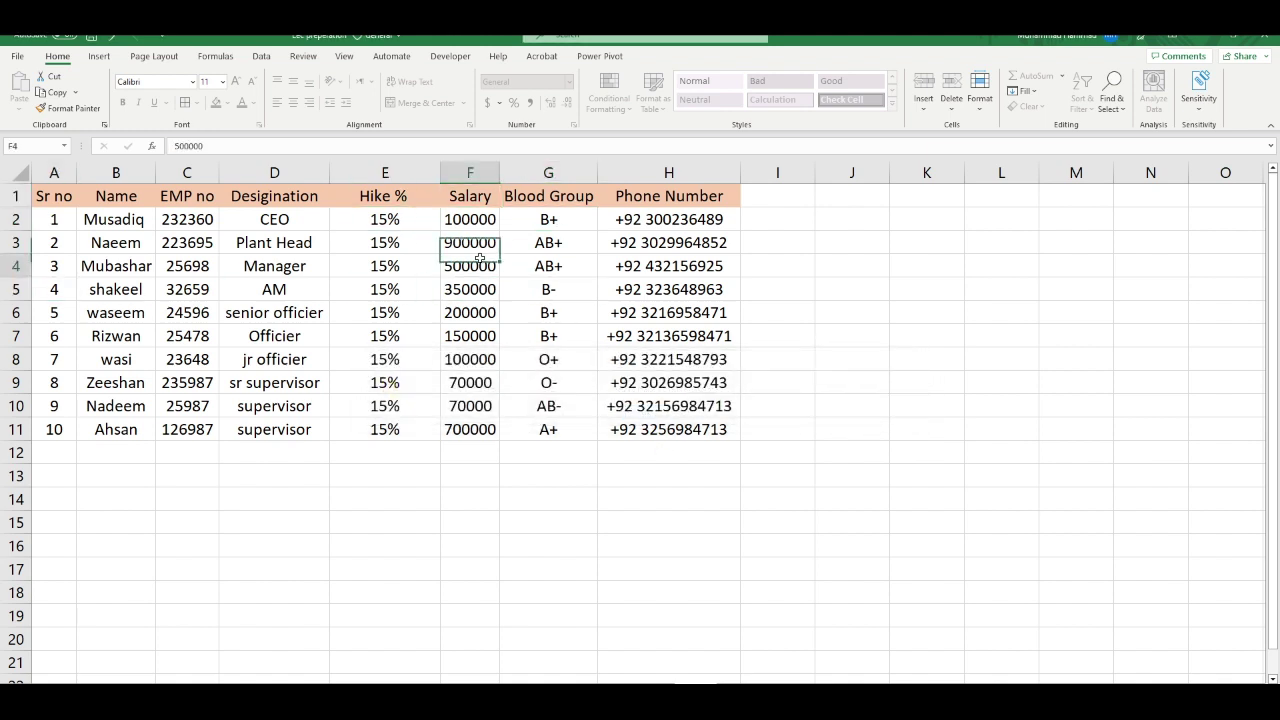
pyautogui.doubleClick(486, 266)
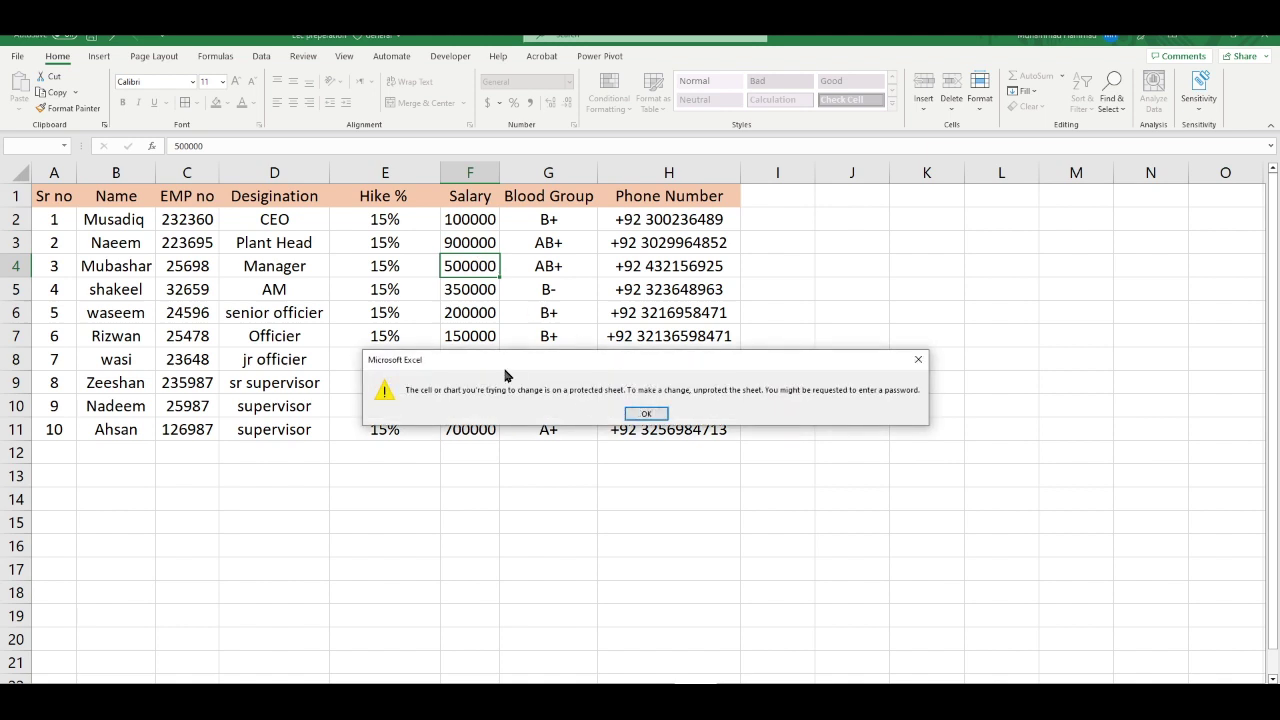
pyautogui.moveTo(500, 367); pyautogui.dragTo(497, 312)
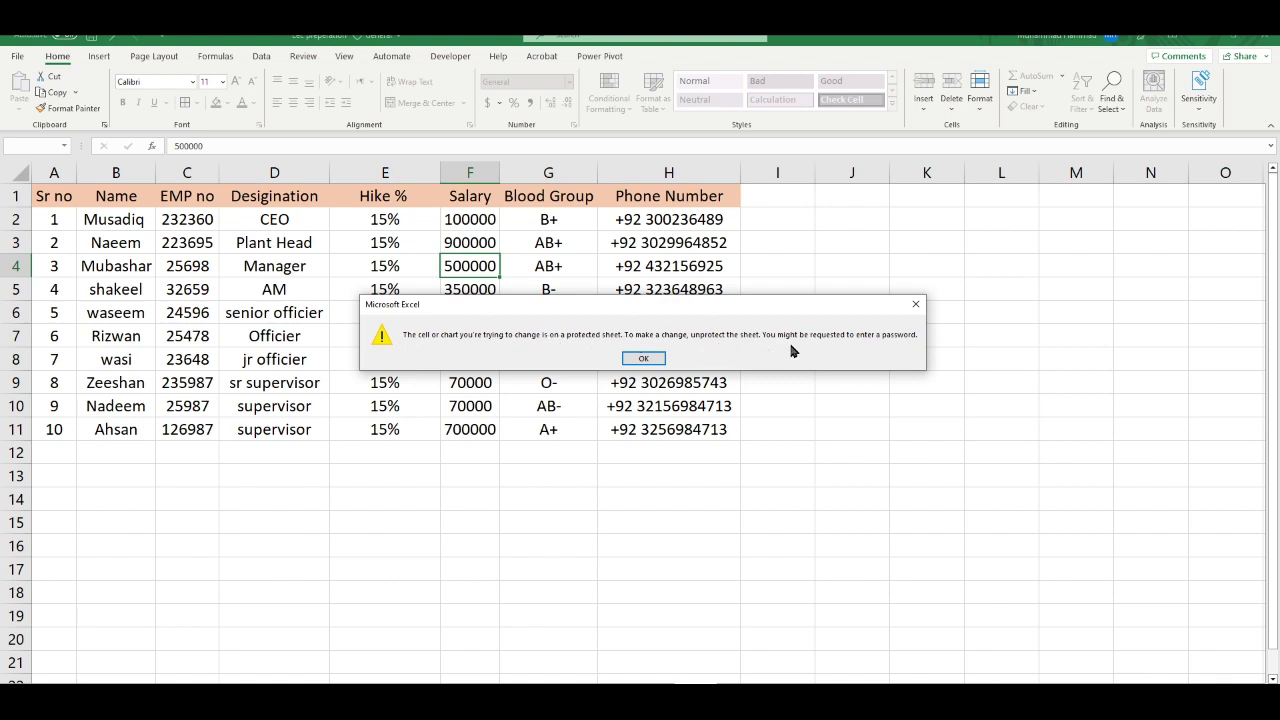
pyautogui.click(643, 358)
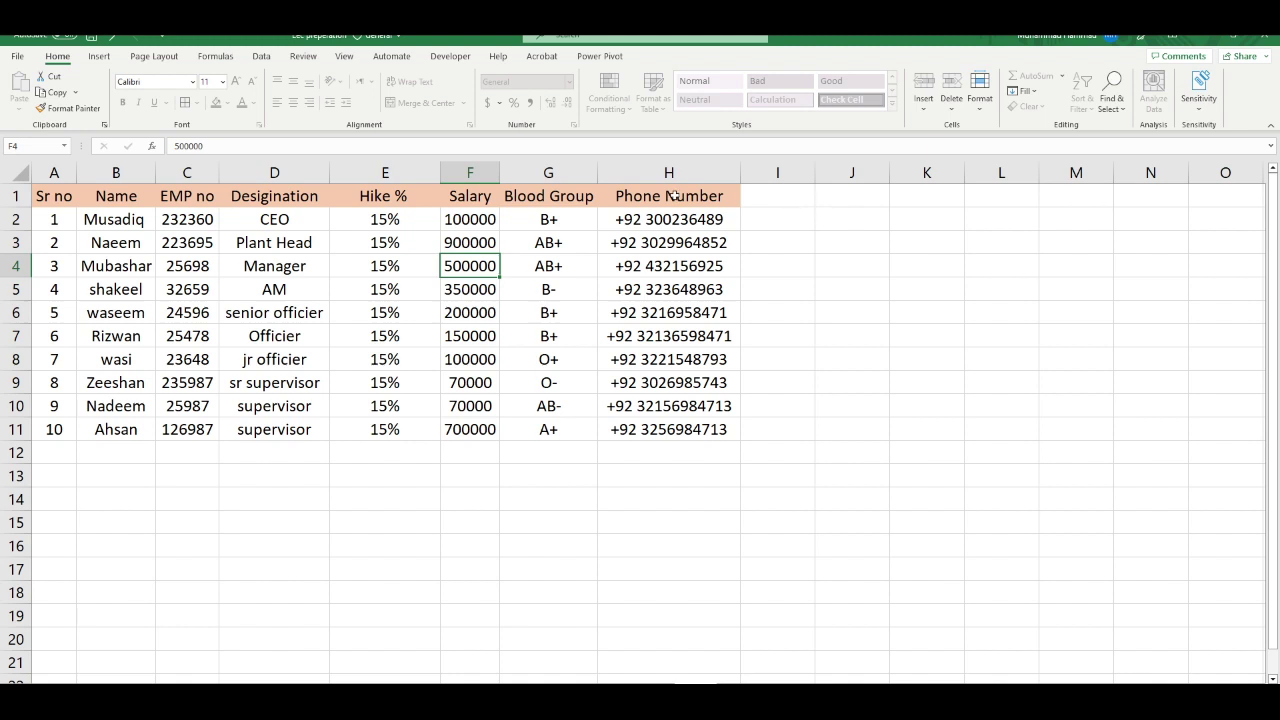
pyautogui.doubleClick(681, 266)
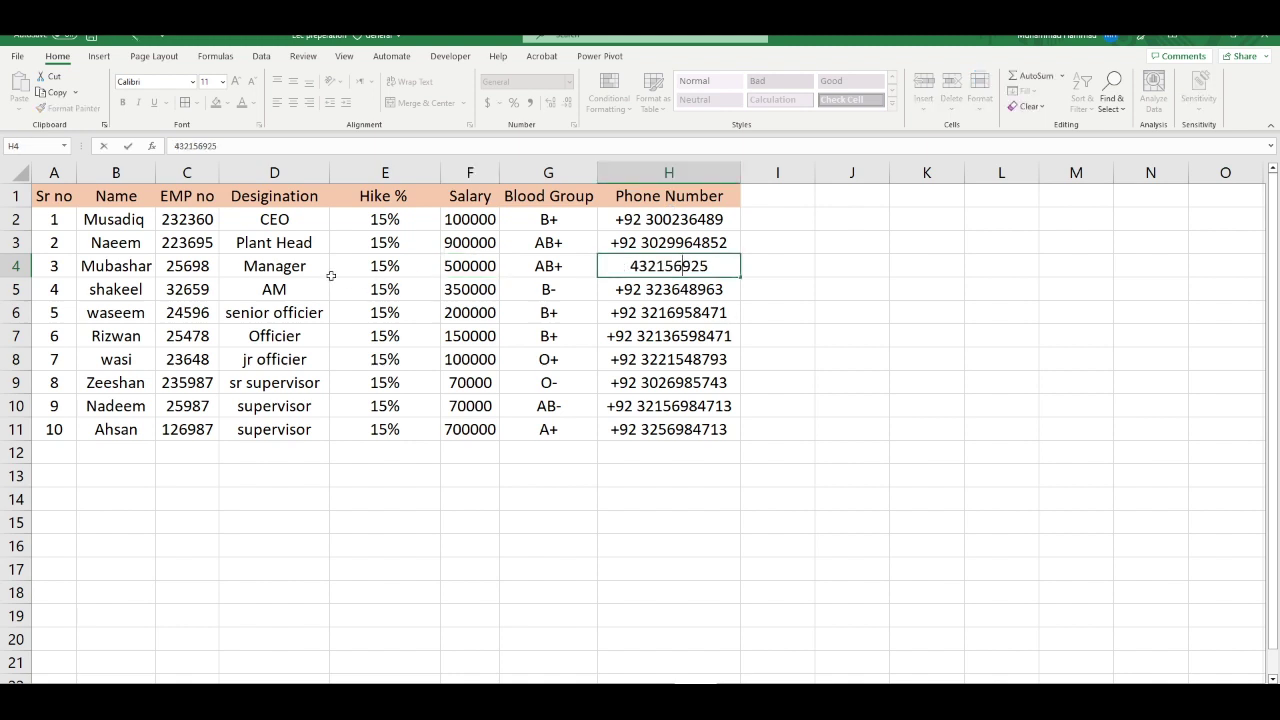
pyautogui.click(252, 268)
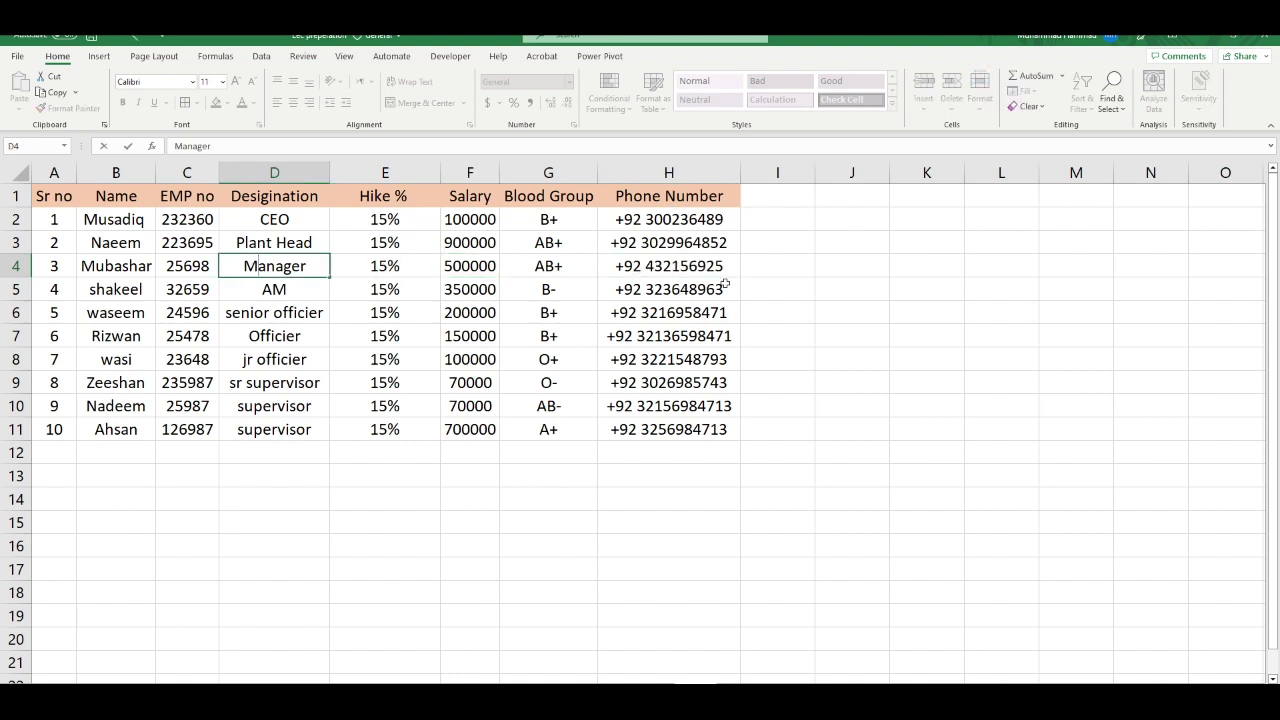